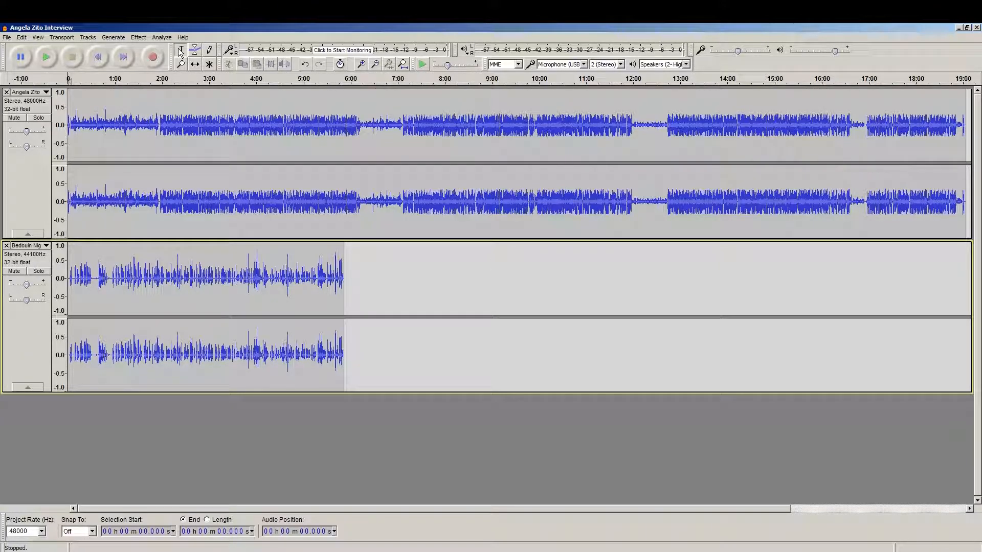
Try out selections on a section of the upper interview track and on each whole track, and clear the selection
drag(361, 125, 403, 130)
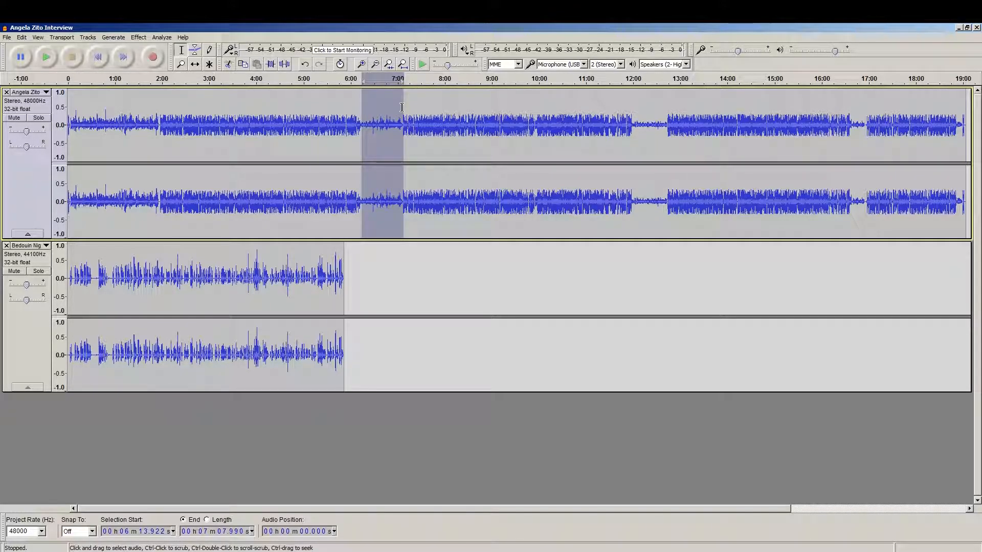
double_click(324, 145)
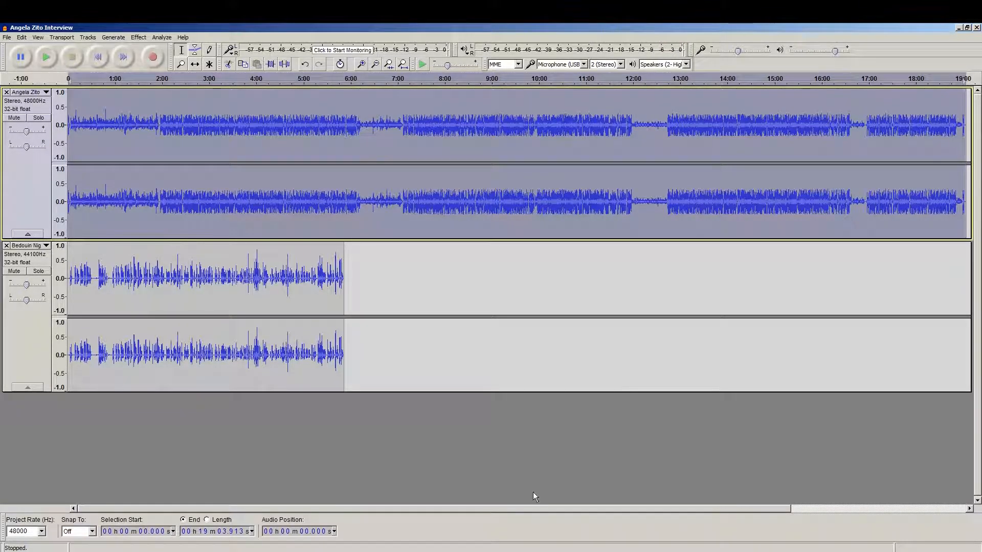
click(268, 415)
click(17, 342)
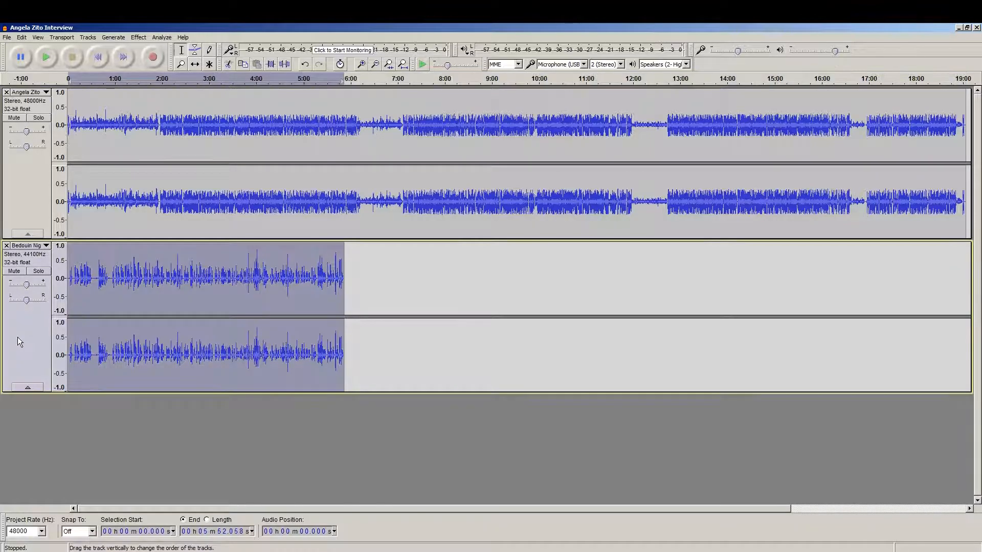
click(20, 203)
click(422, 430)
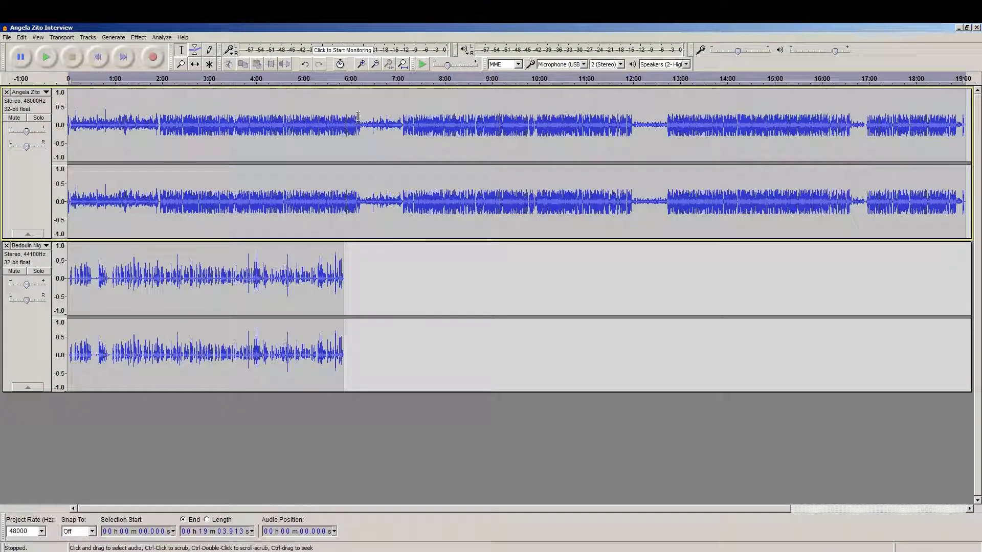
Select the quiet section from about 6:12 to 7:09 of the interview track and set Amplify to a new peak amplitude of -2.0 dB
drag(360, 119, 404, 130)
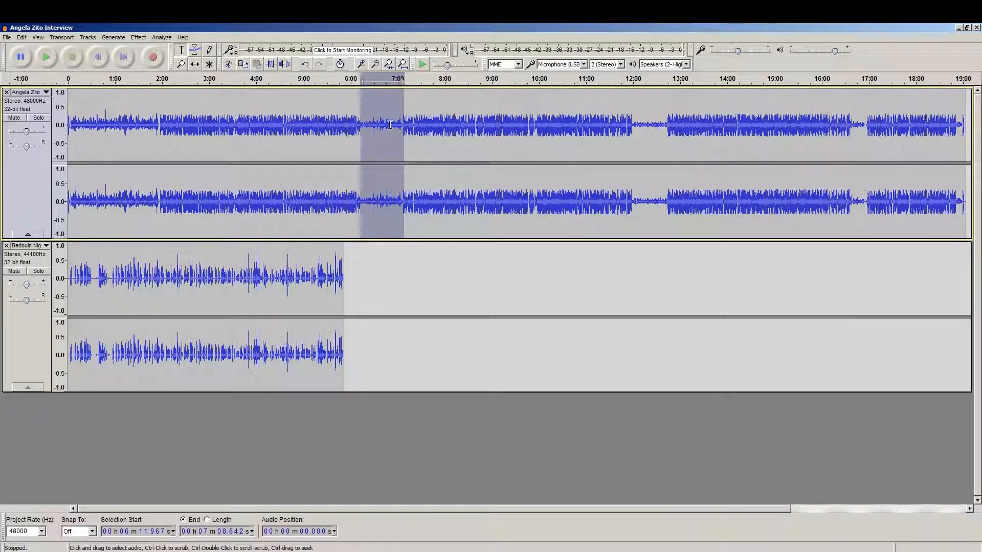
click(132, 36)
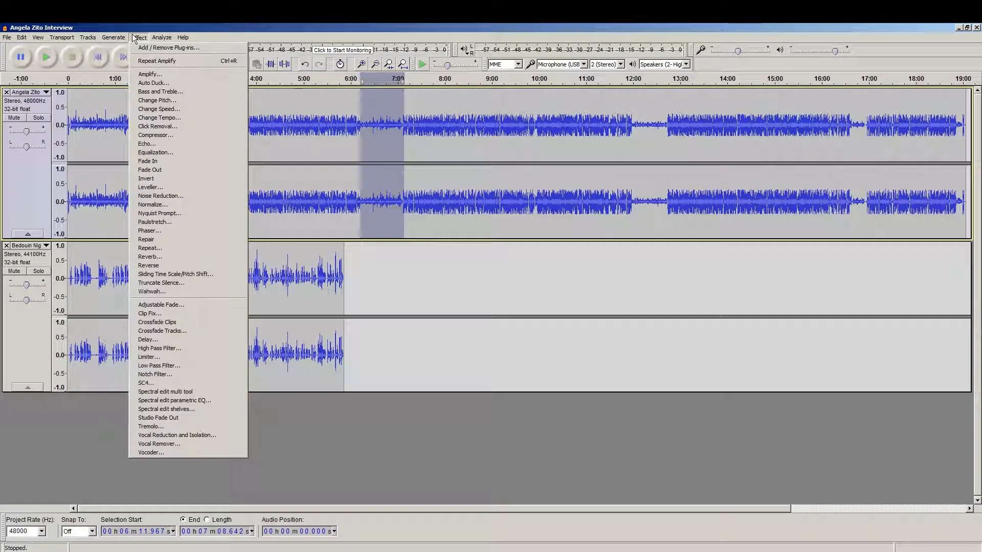
click(140, 75)
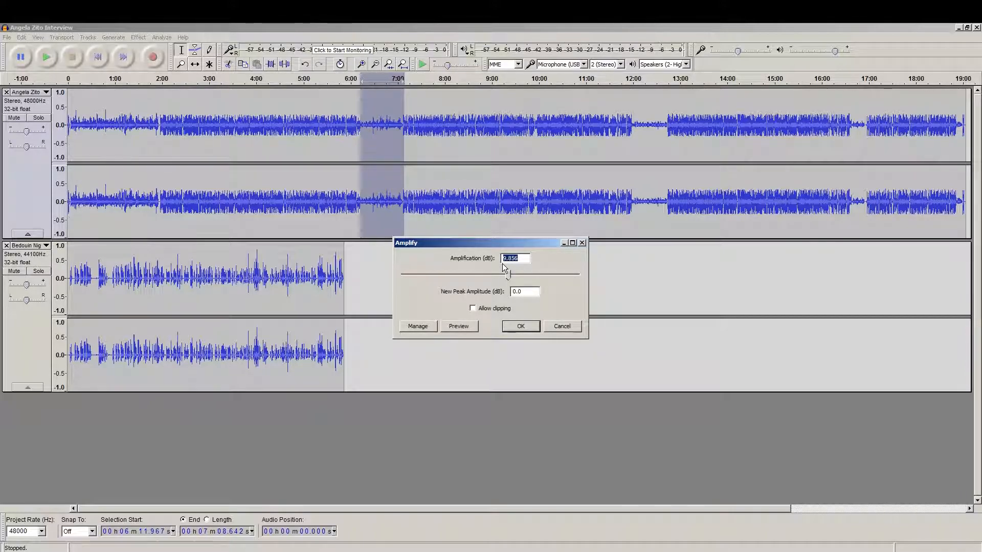
drag(508, 271, 492, 276)
drag(537, 291, 498, 293)
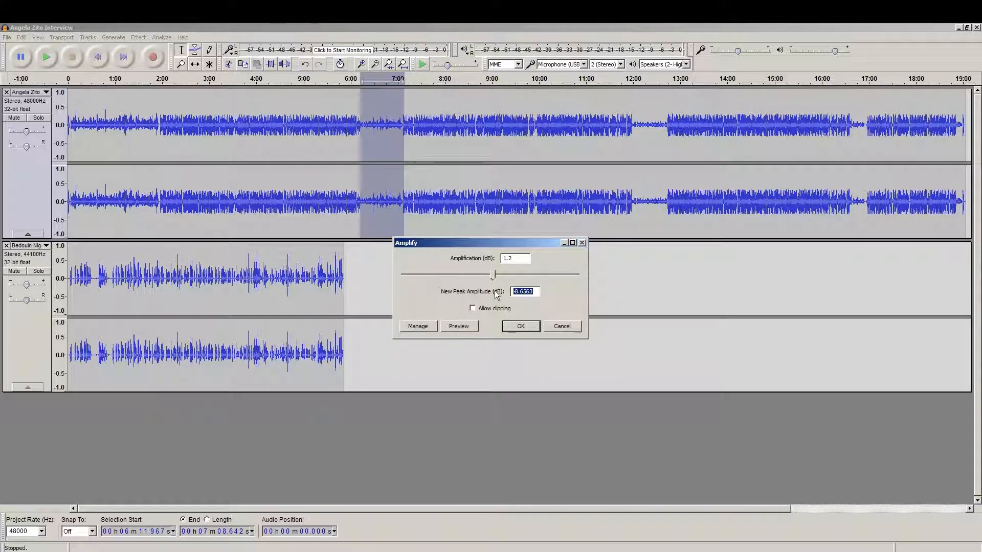
key(BackSpace)
text(-2.0)
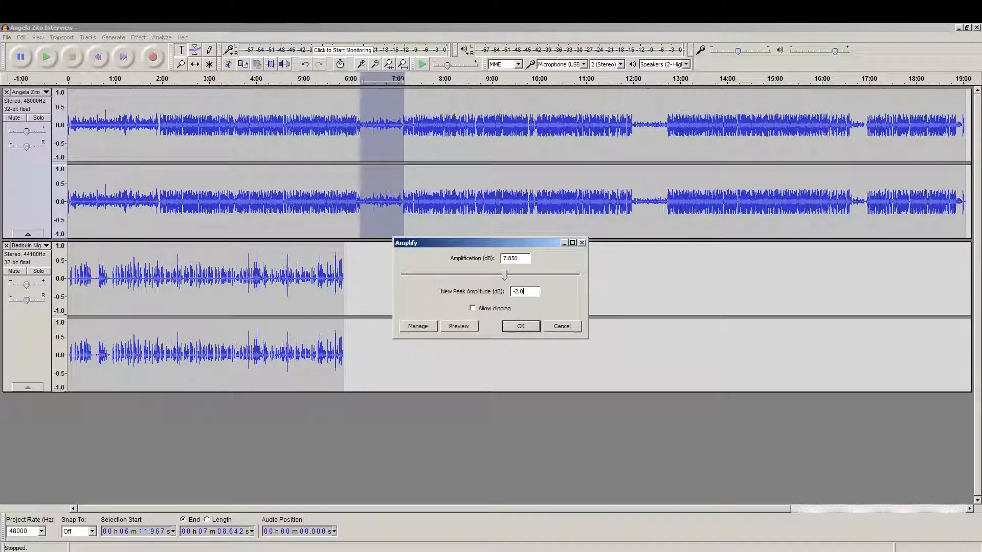
Preview the amplification and apply it to the selected interview section
click(458, 327)
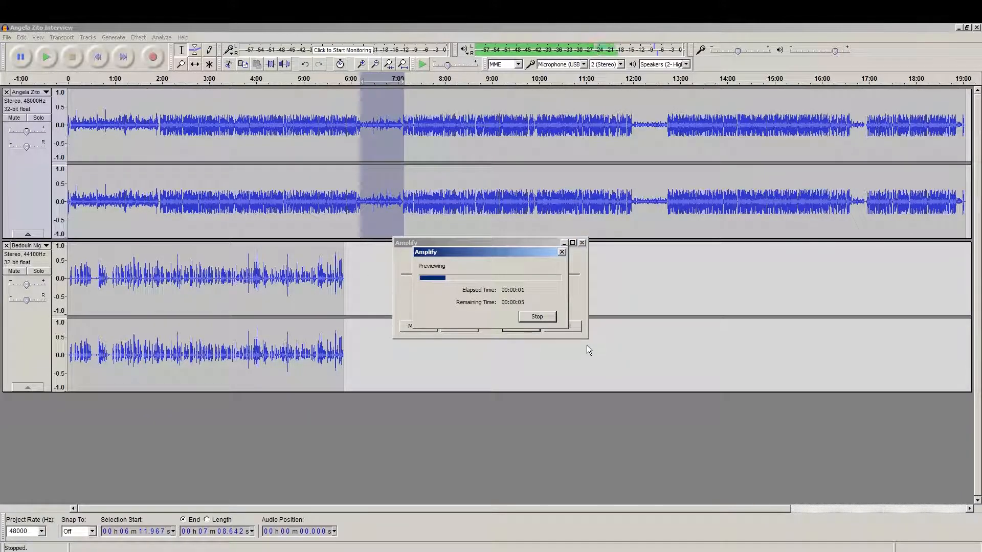
click(549, 316)
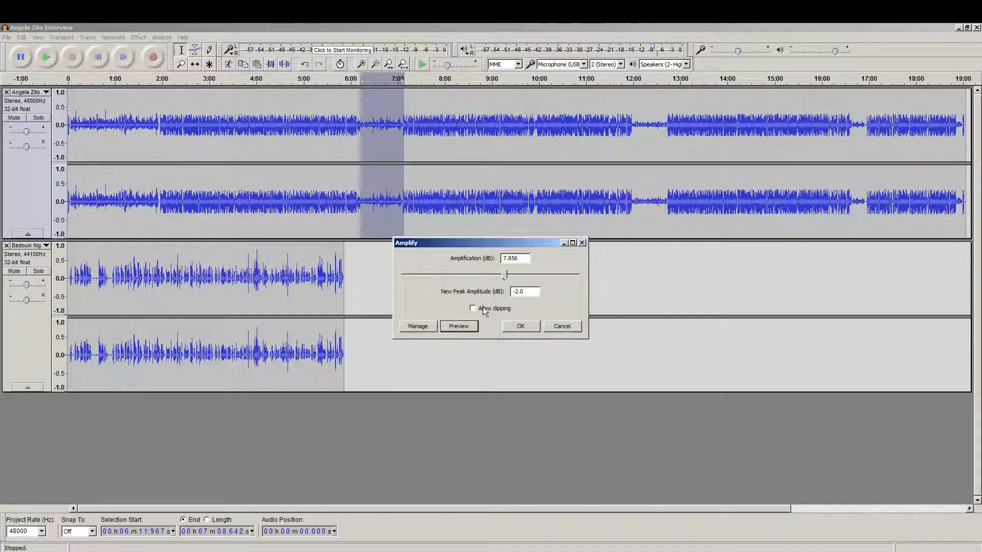
click(530, 327)
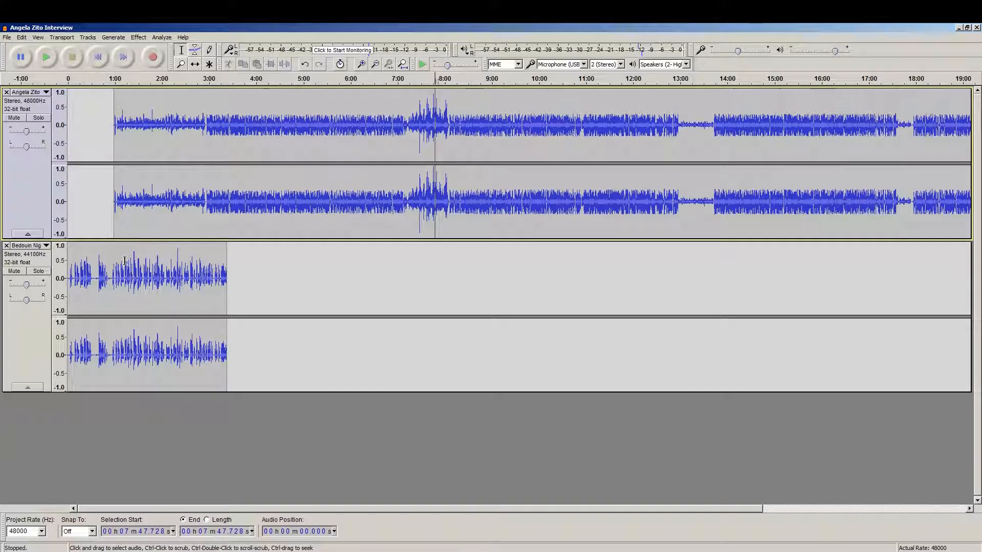
Try a Fade In on about the first 34 seconds of the lower music track, and undo it
drag(94, 269, 61, 268)
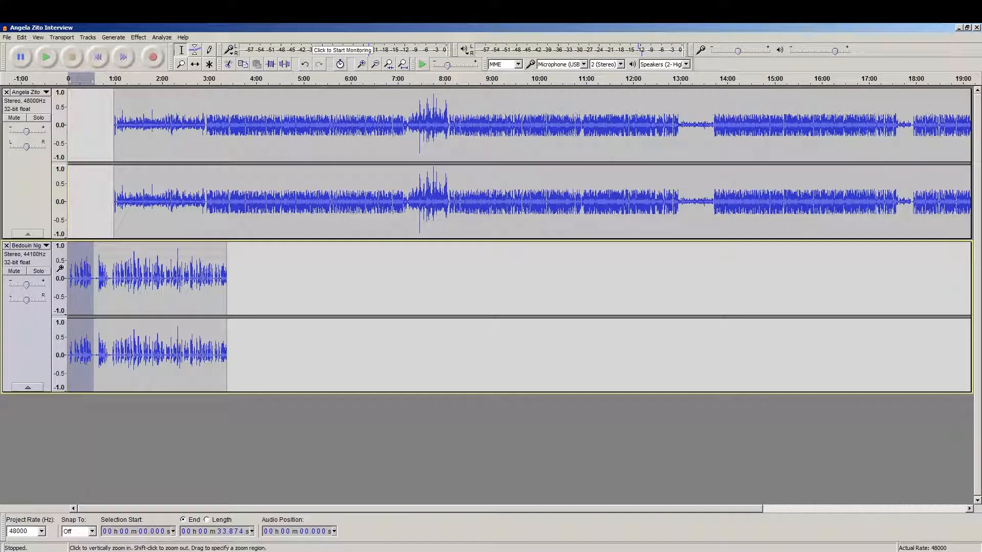
click(139, 38)
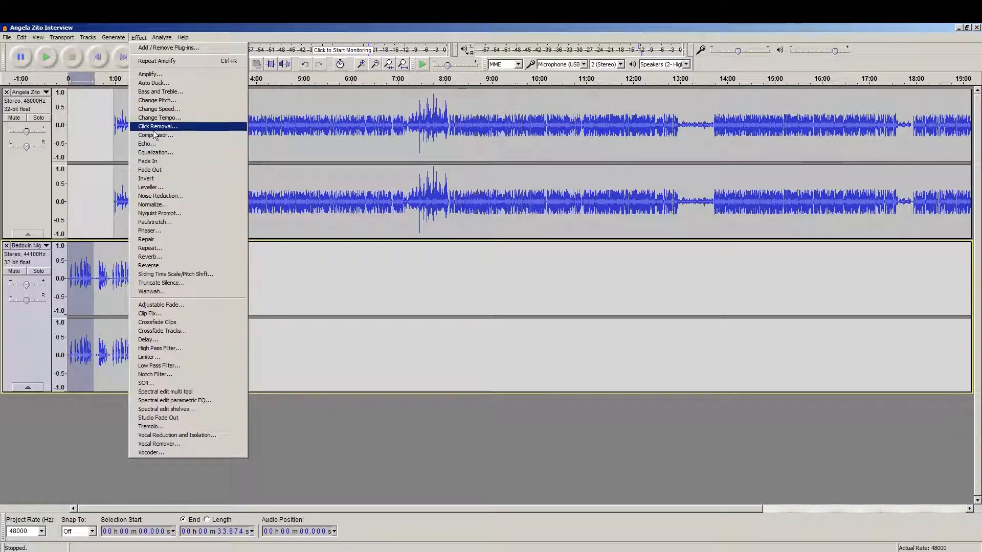
click(155, 158)
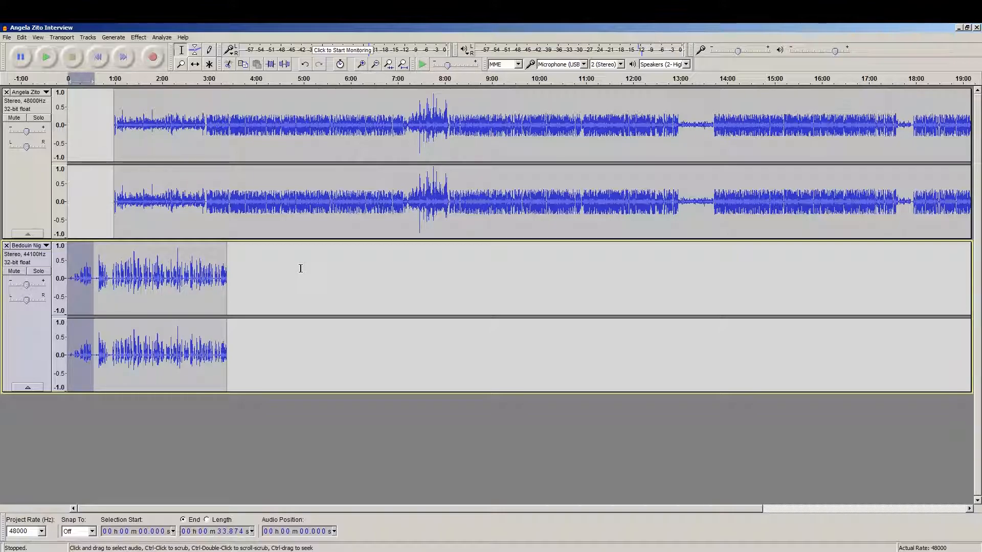
key(ctrl+z)
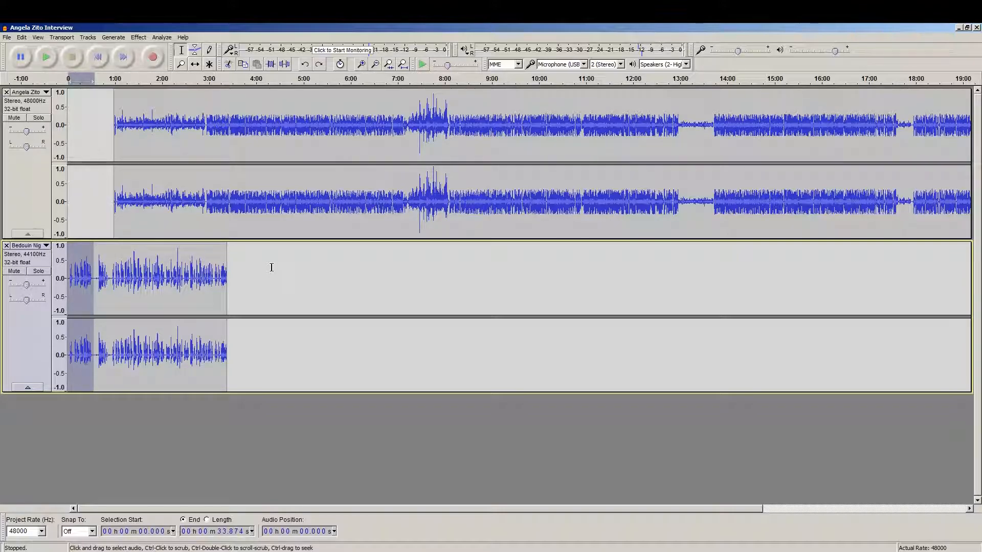
Try a Fade Out on about the last 30 seconds of the lower music track, and undo it
drag(203, 276, 227, 274)
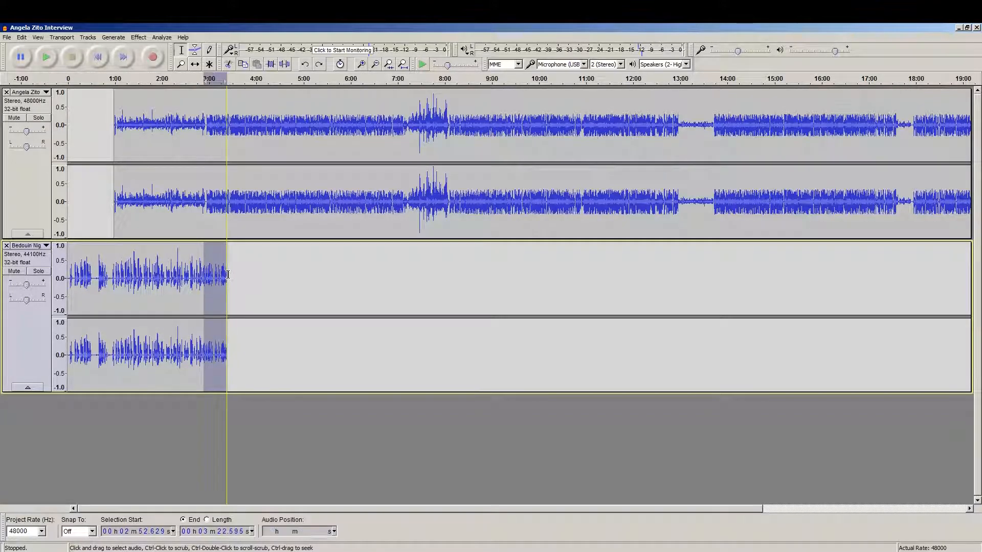
click(138, 37)
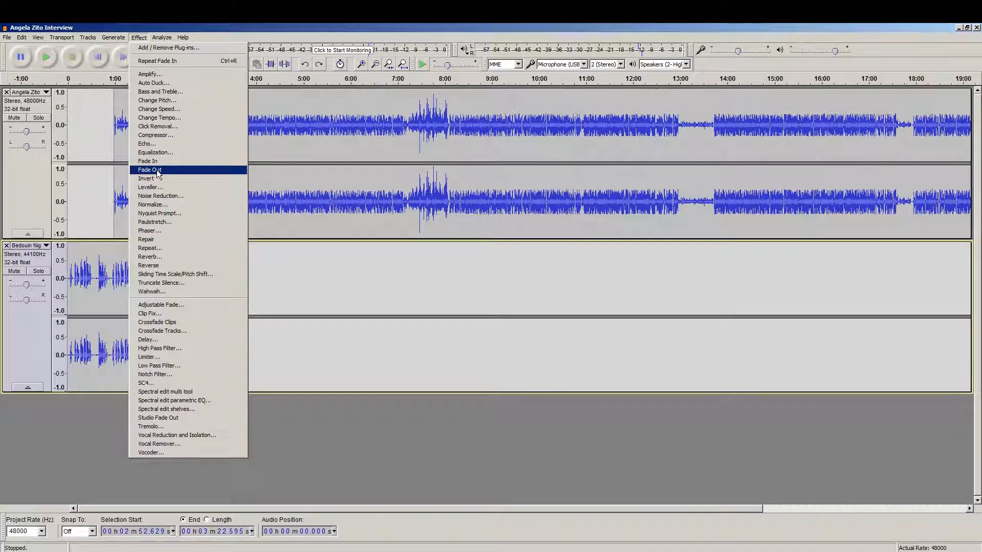
click(156, 170)
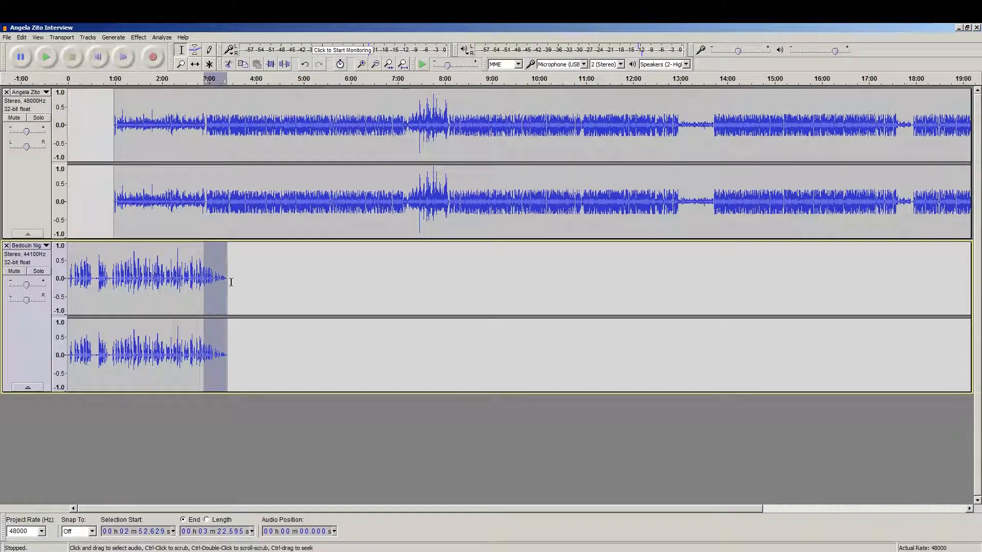
key(ctrl+z)
Use the Envelope tool to lower the music track's volume gradually between about 0:38 and 1:11
click(194, 52)
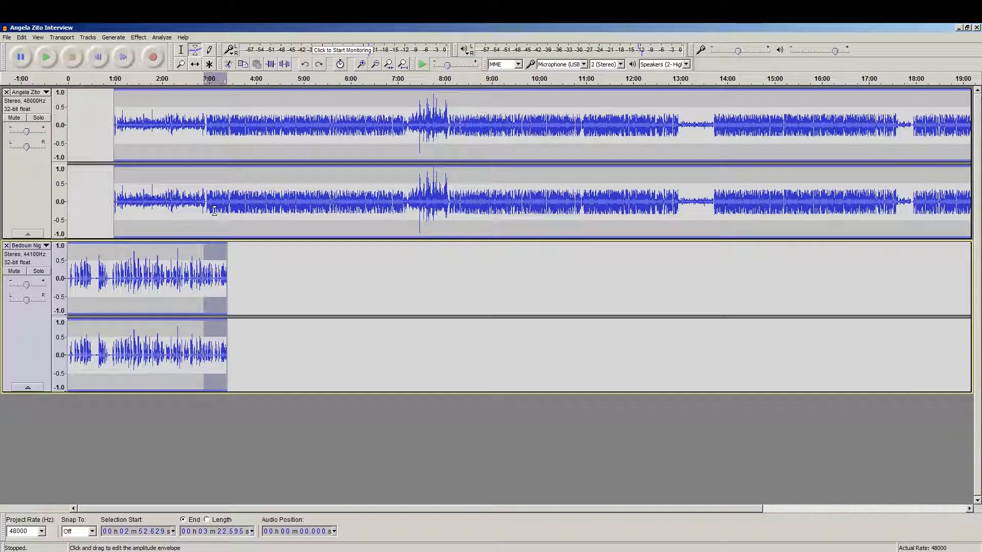
click(98, 244)
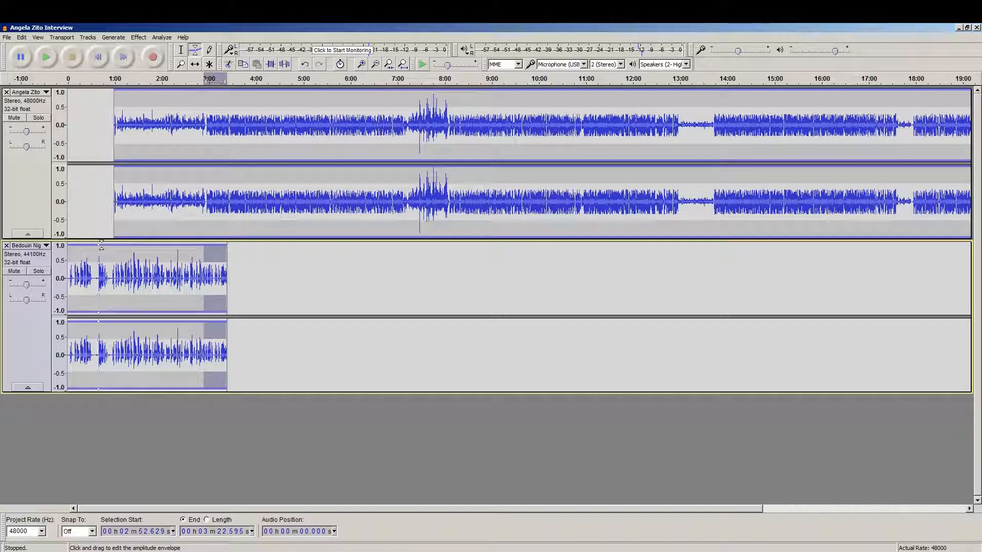
drag(107, 244, 123, 265)
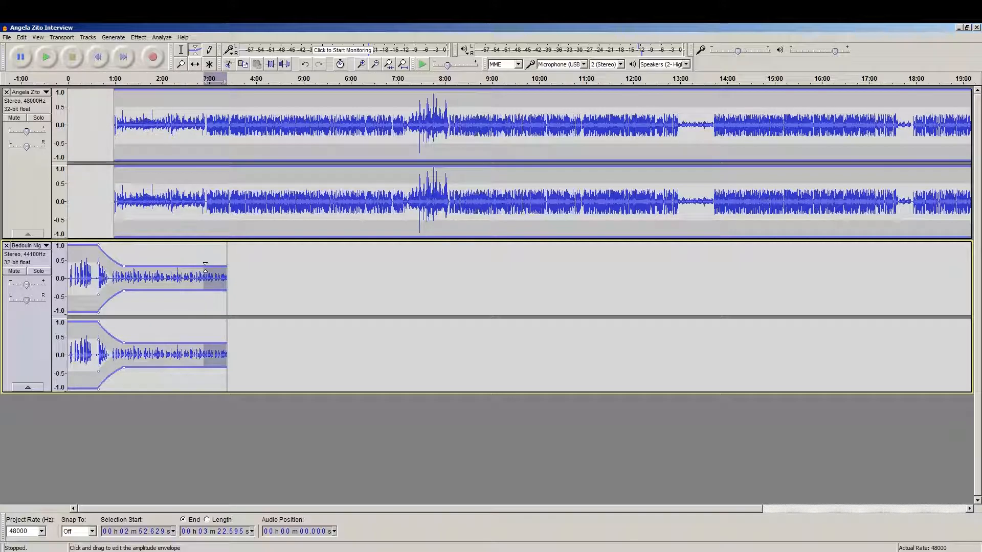
Add an envelope point at about 2:54, level it with the lowered section, and raise the music track's end to full volume
click(204, 267)
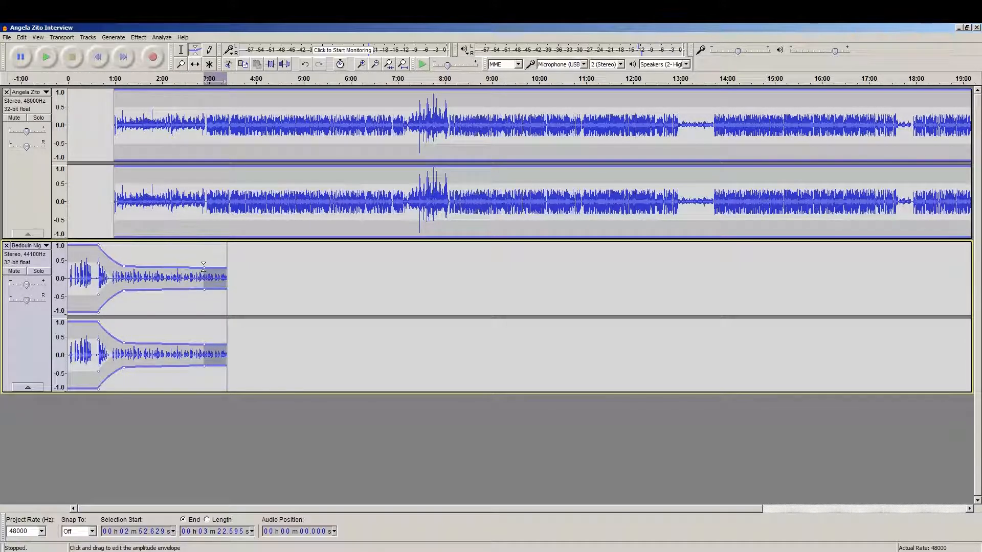
drag(226, 267, 225, 247)
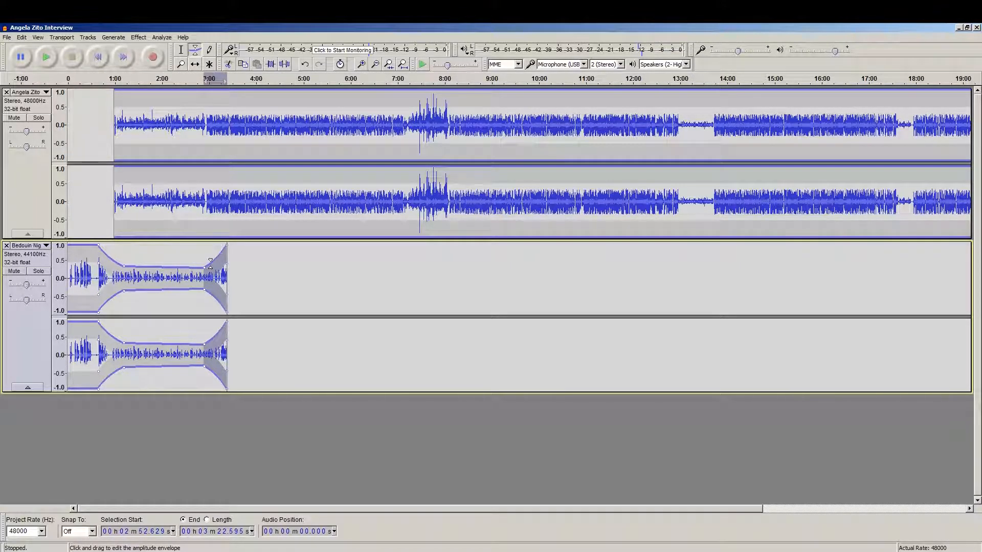
drag(204, 268, 205, 265)
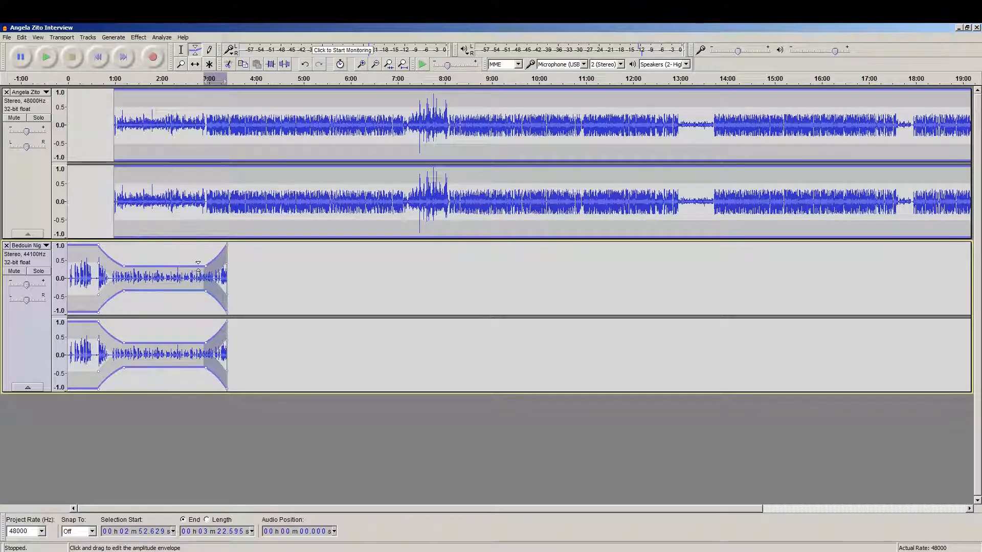
Add and move envelope points between about 1:11 and 2:54 so the music track's volume repeatedly rises and falls
drag(206, 265, 142, 246)
click(179, 268)
drag(190, 290, 191, 310)
drag(192, 248, 196, 274)
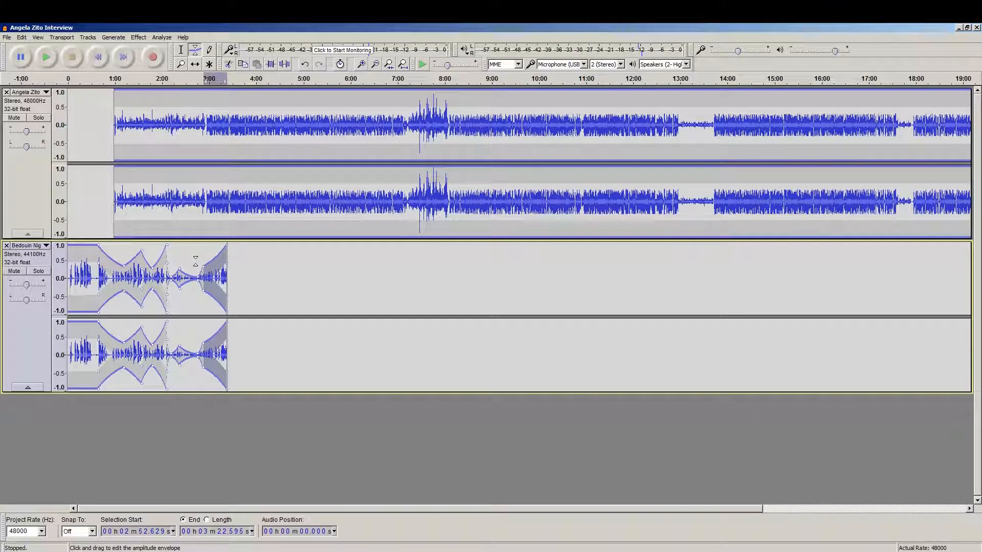